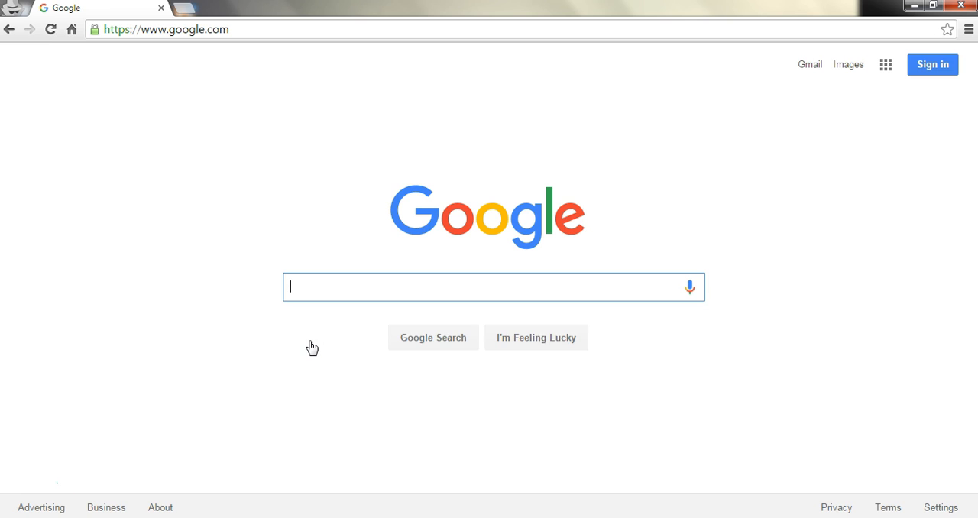
Step: Search Google for "picmonkey" and open the PicMonkey website
key(BackSpace)
key(BackSpace)
text(icmonkey)
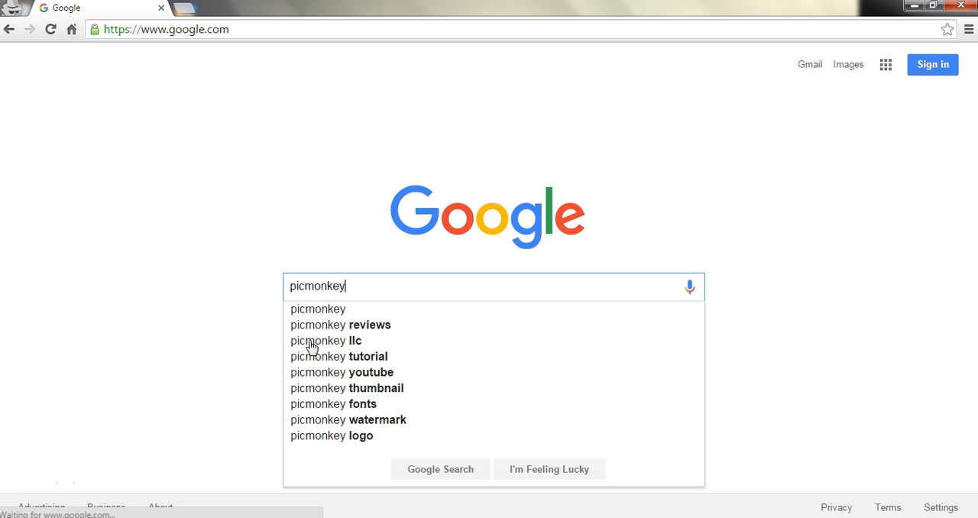
key(Return)
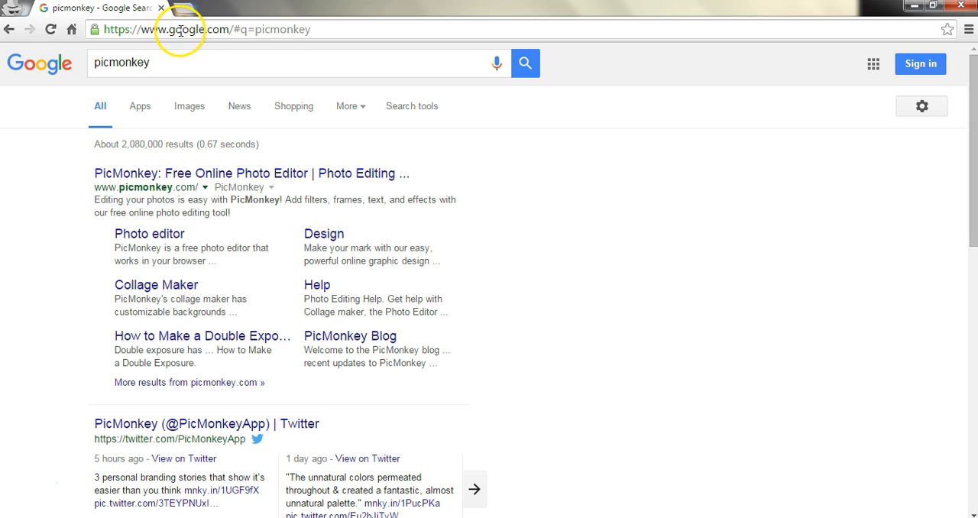
click(185, 180)
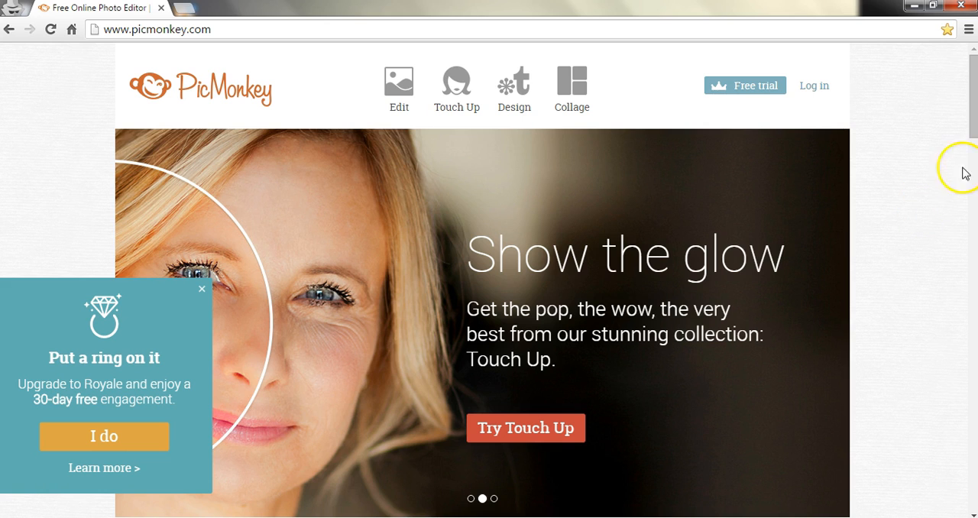
Step: Start a new blank design from the "Achieve graphic greatness" section of the PicMonkey home page
drag(971, 86, 960, 392)
scroll(962, 311, down, 2)
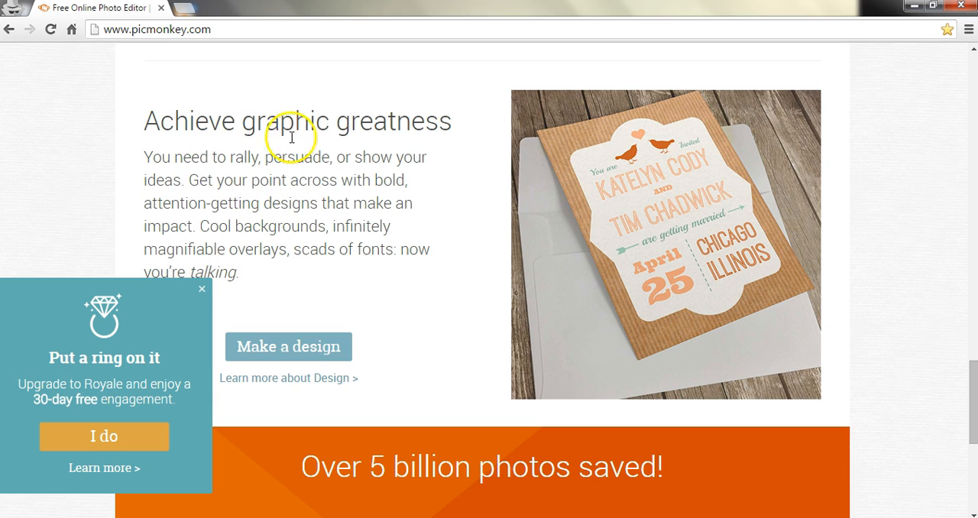
click(280, 349)
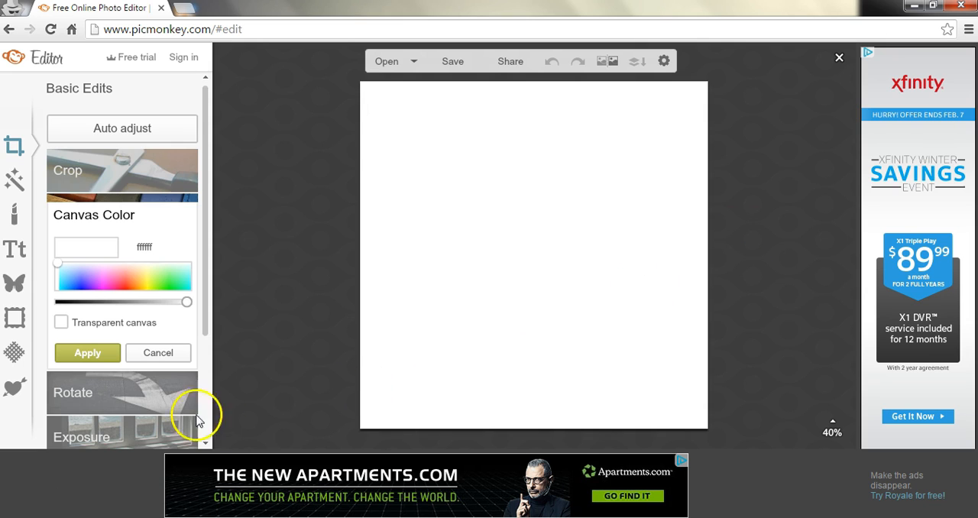
Step: Make the canvas transparent, switch to the text tools and apply the canvas color change
click(60, 323)
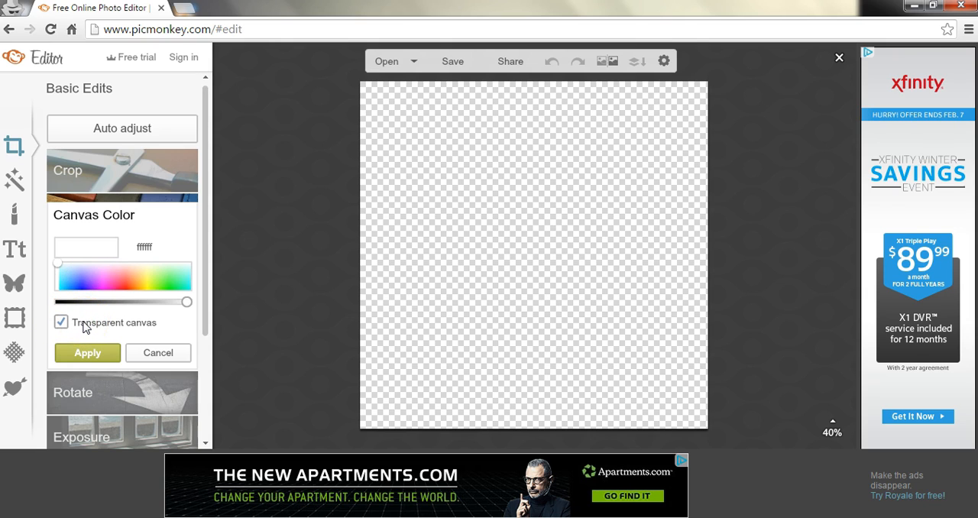
click(17, 256)
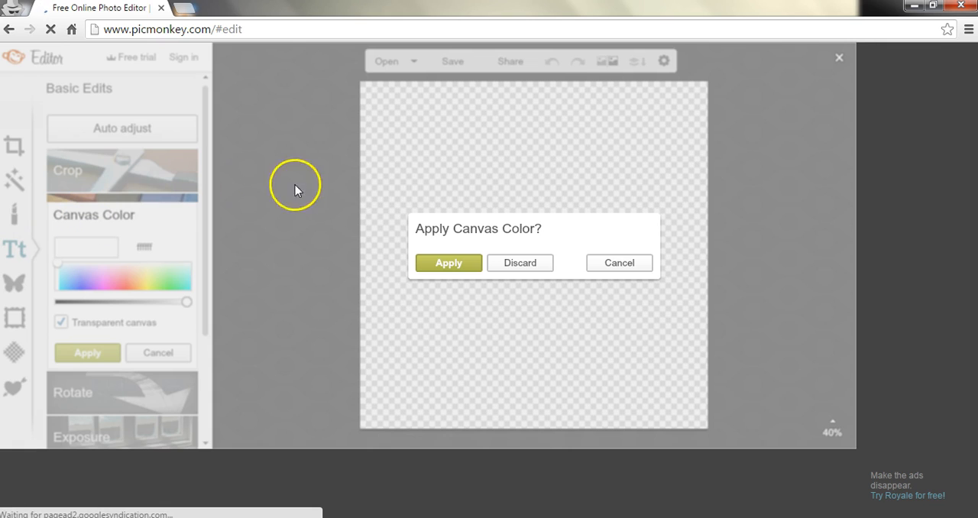
click(442, 268)
click(451, 242)
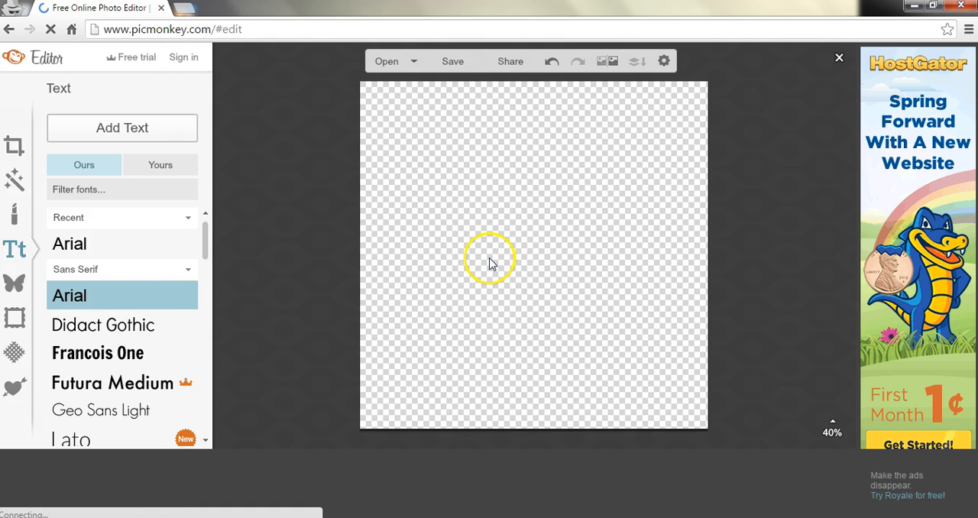
Step: Add a text box to the canvas and set its font to Overlock
click(127, 132)
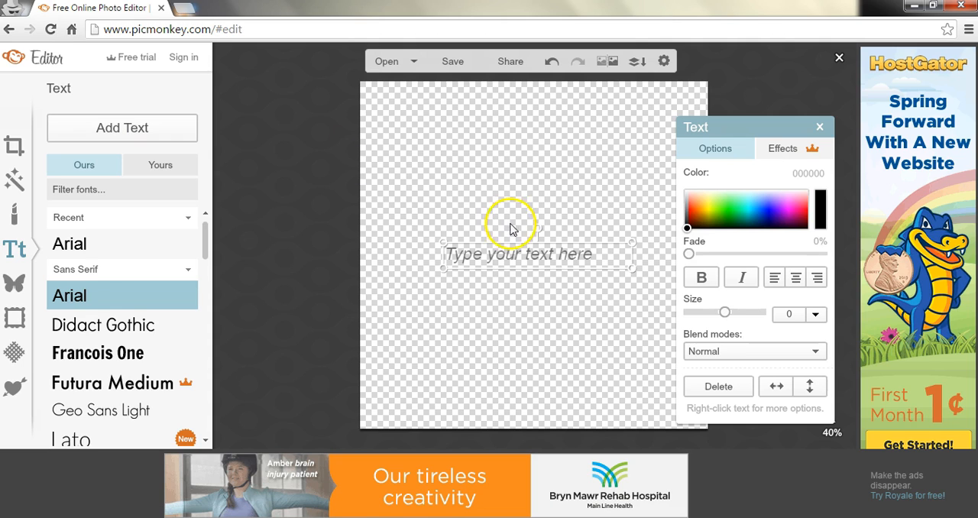
click(505, 256)
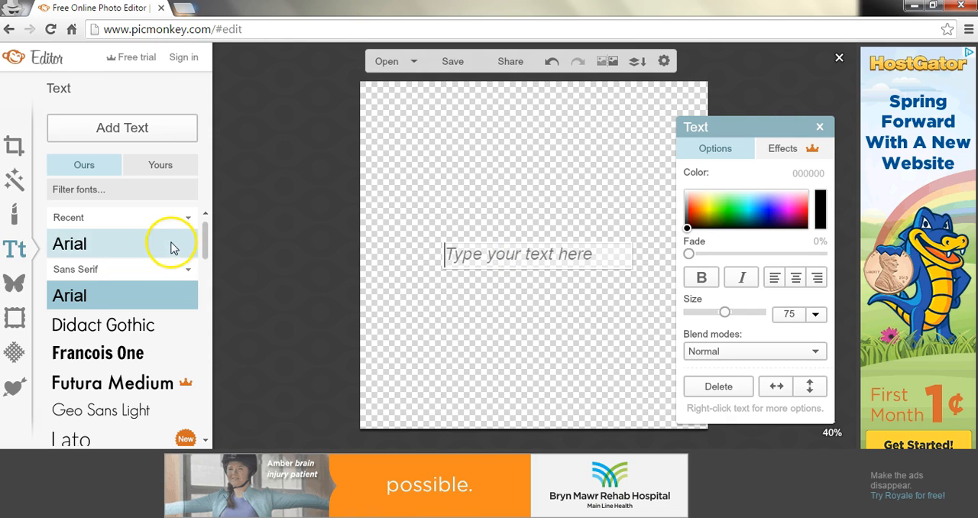
drag(204, 244, 205, 300)
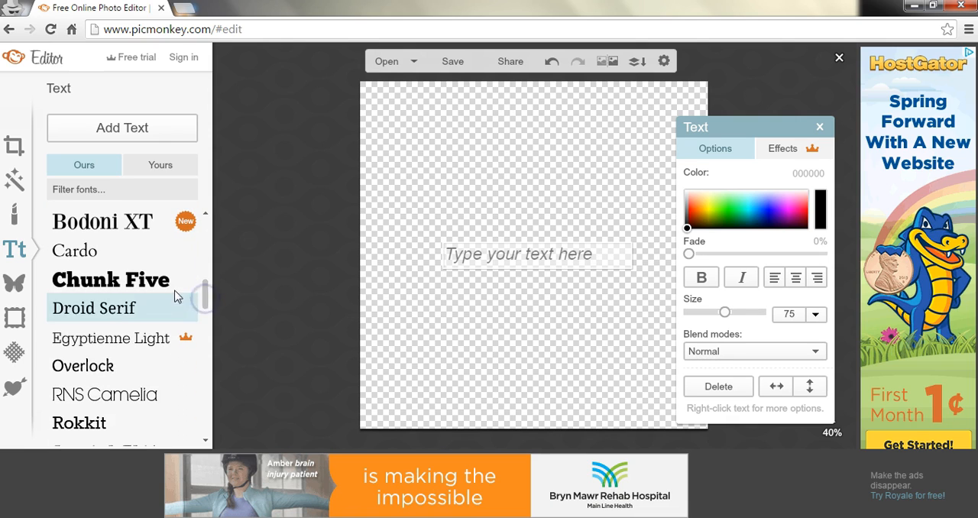
click(109, 367)
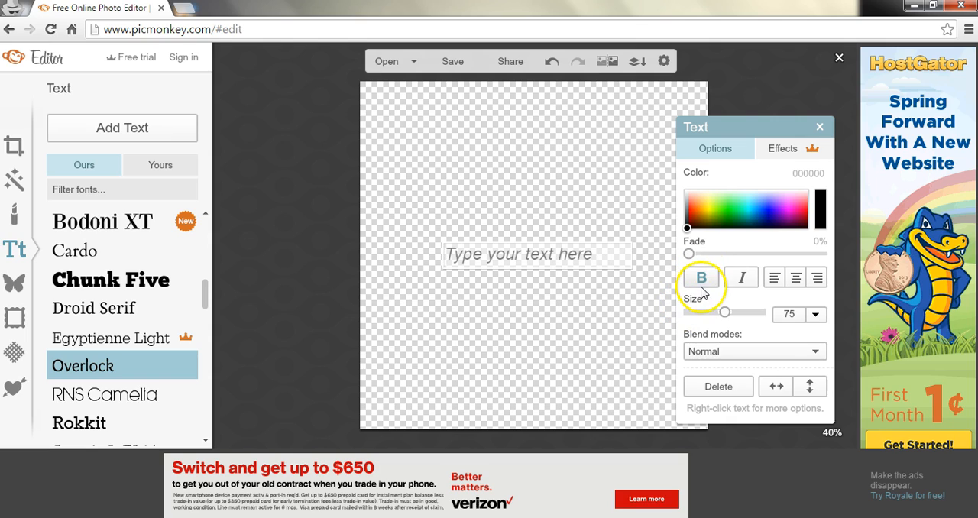
click(741, 278)
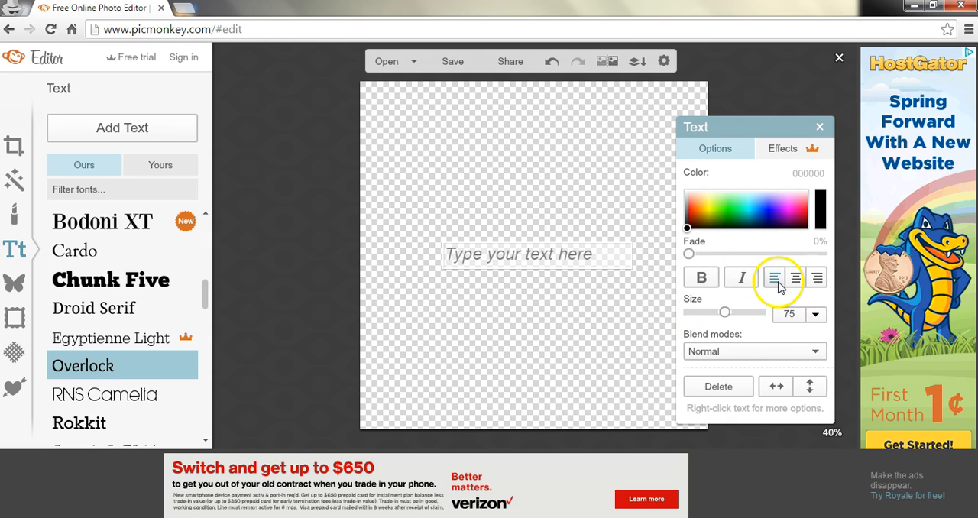
click(816, 279)
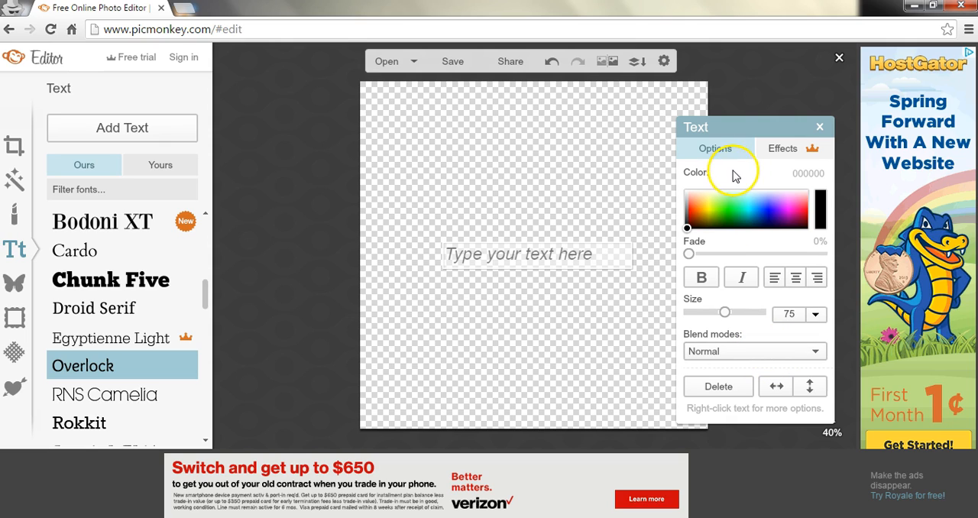
Step: Enter "BobsBurgers" in the text box on the canvas
click(457, 260)
text(Bobs)
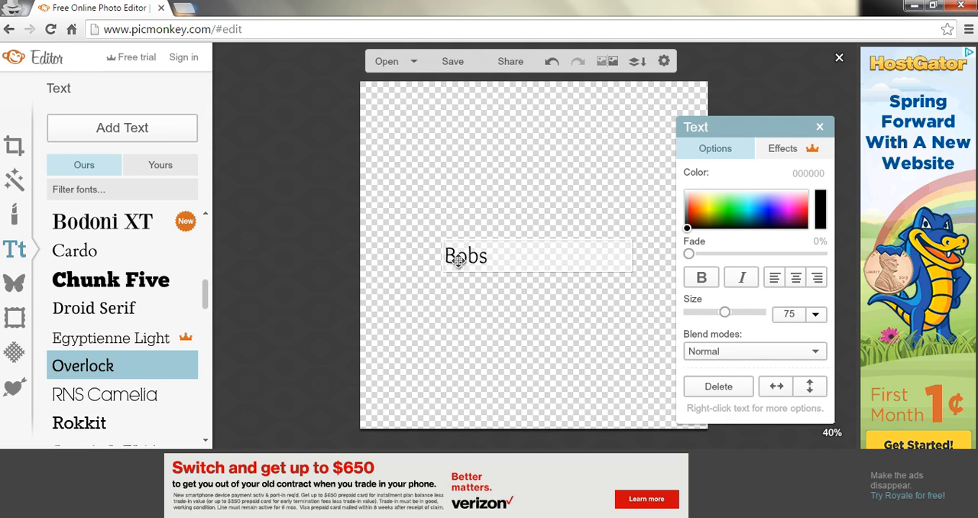
text(Burgers)
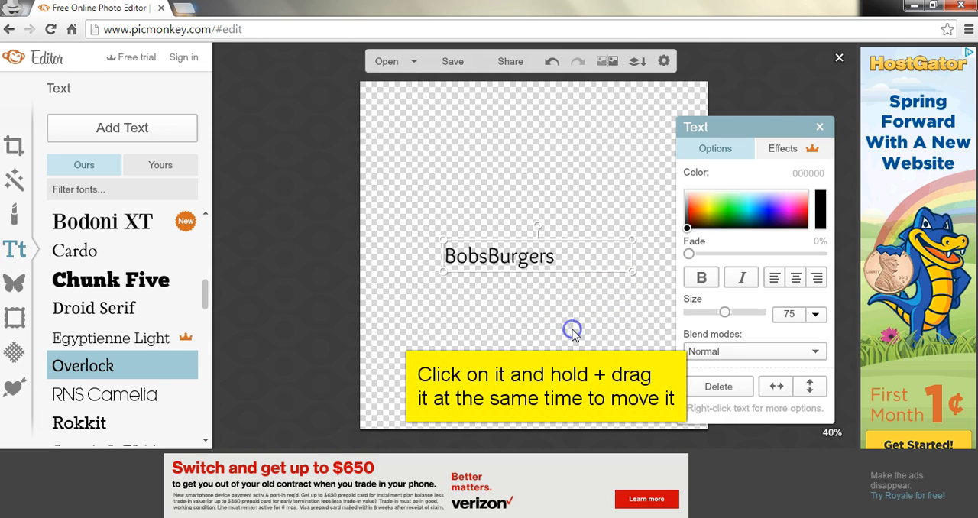
Step: Move the BobsBurgers text into the upper-left corner of the canvas
click(604, 290)
click(502, 258)
drag(502, 258, 425, 103)
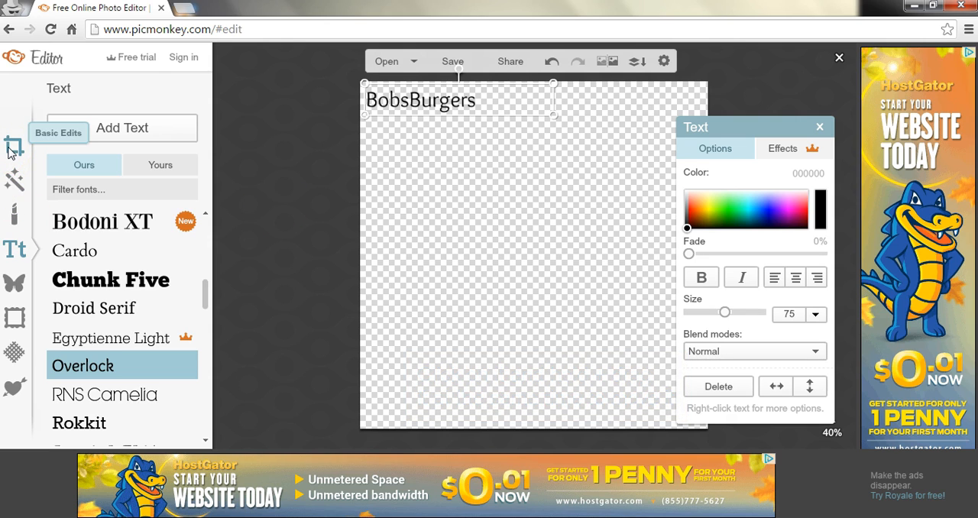
Step: Try cropping the canvas tightly around the BobsBurgers text at about 386 × 70 pixels, and undo the crop
click(11, 148)
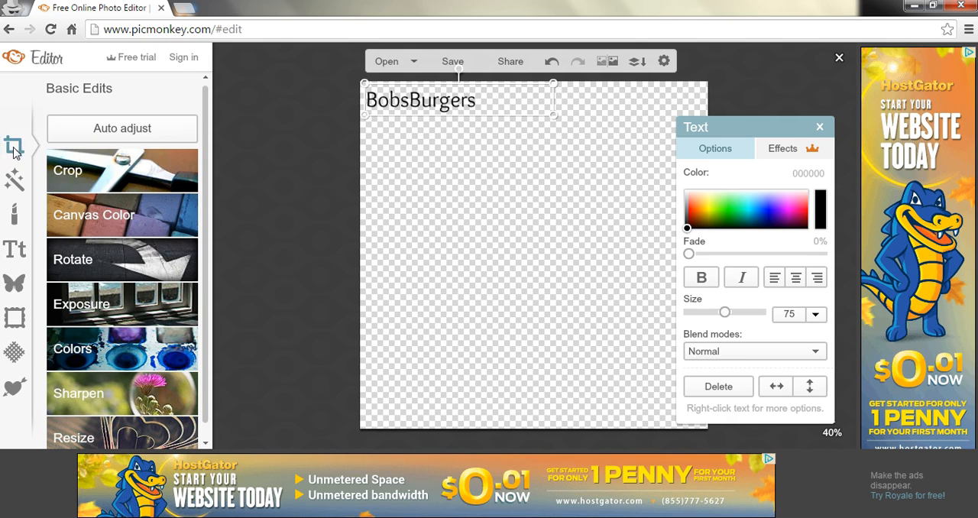
click(89, 180)
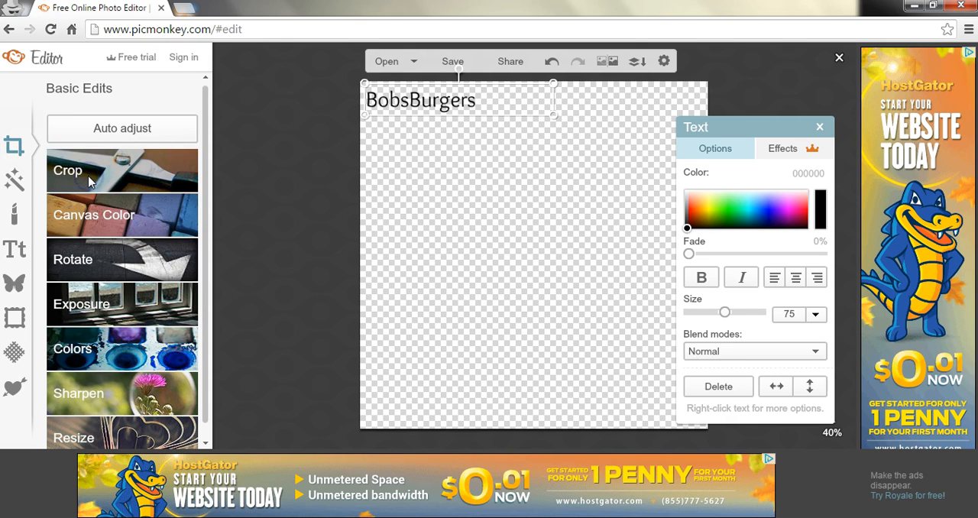
drag(550, 248, 502, 204)
drag(499, 199, 499, 198)
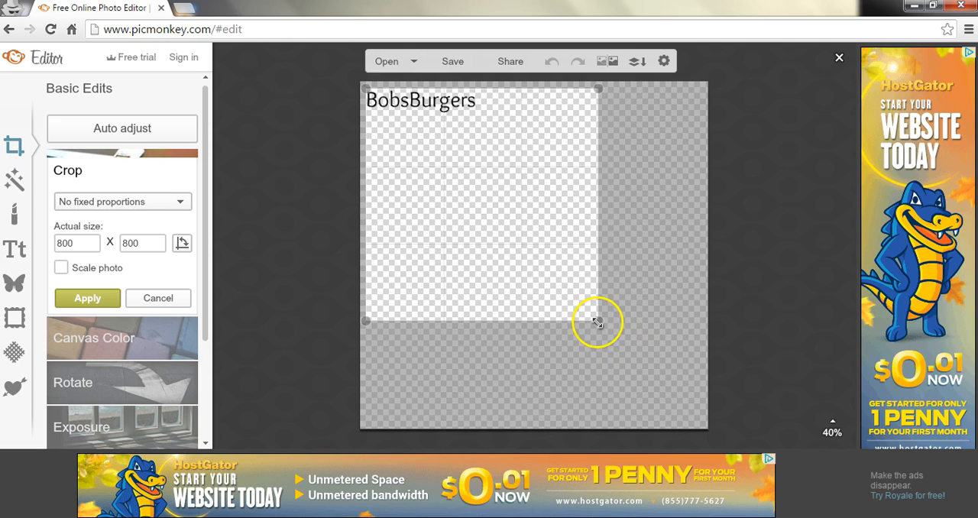
drag(592, 317, 475, 112)
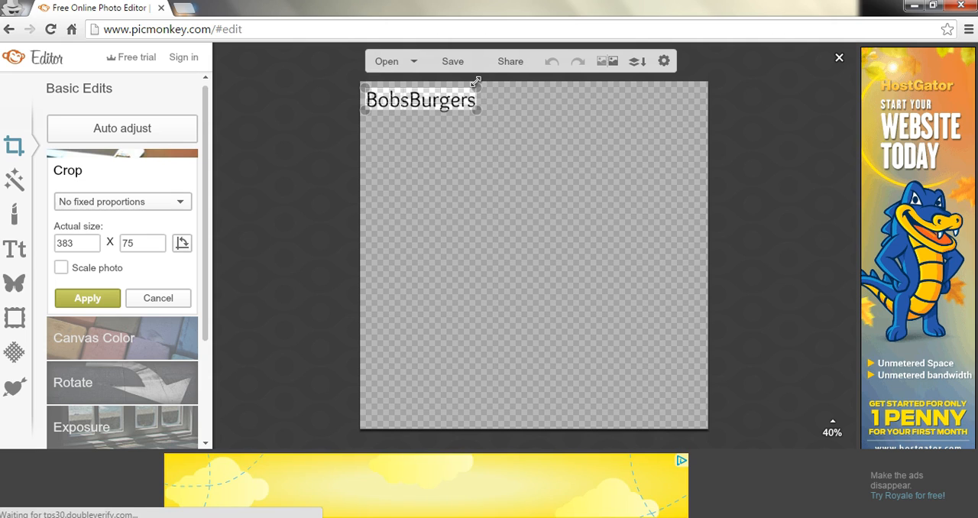
click(475, 85)
drag(475, 85, 477, 89)
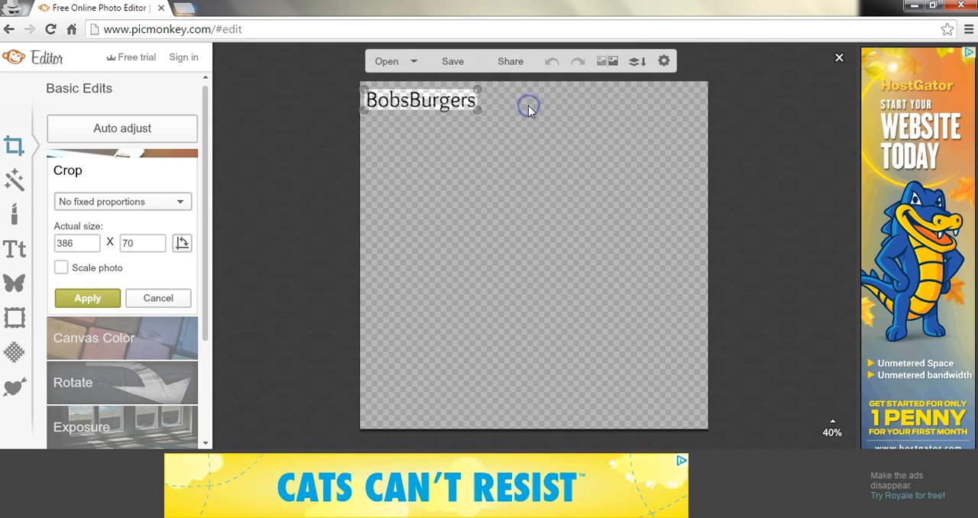
click(74, 299)
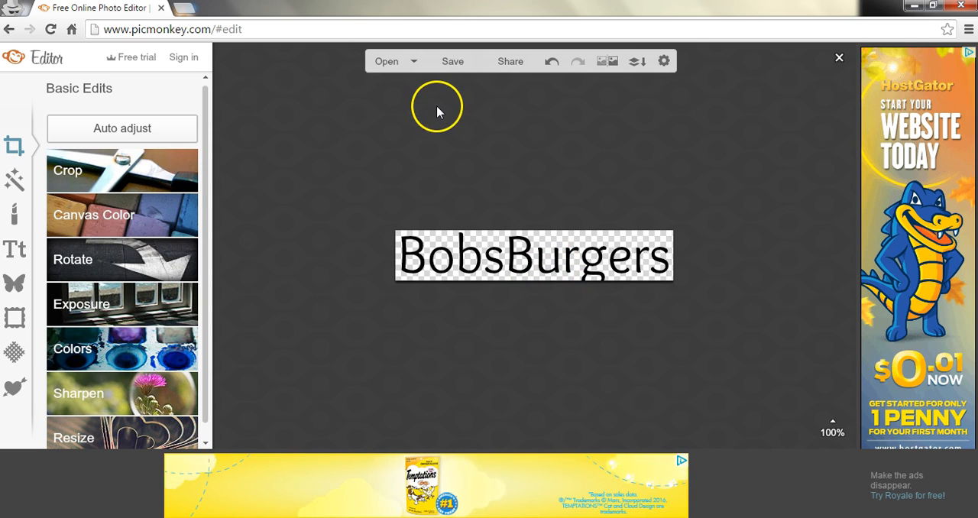
click(553, 66)
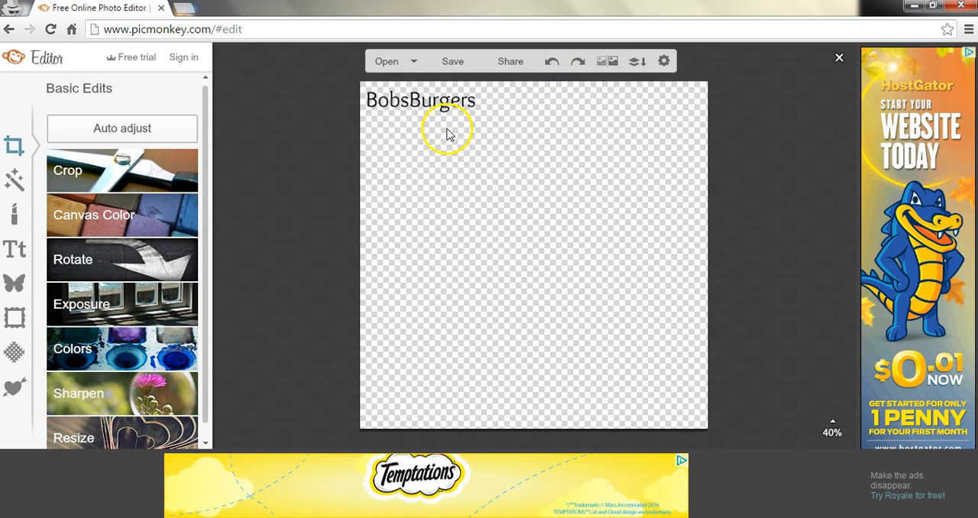
Step: Crop the canvas around the BobsBurgers text with a small margin, at about 410 × 105 pixels, and apply it
click(97, 168)
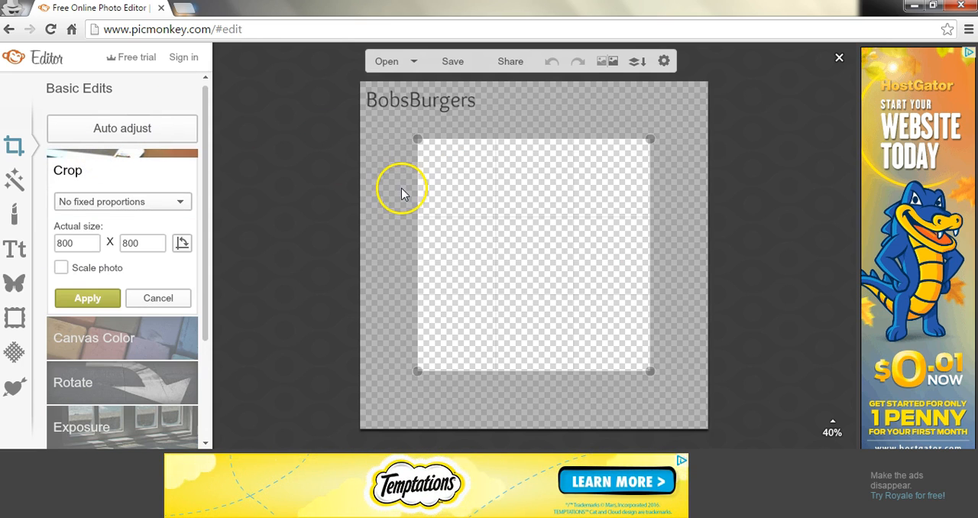
click(529, 242)
drag(529, 241, 474, 190)
drag(595, 321, 484, 119)
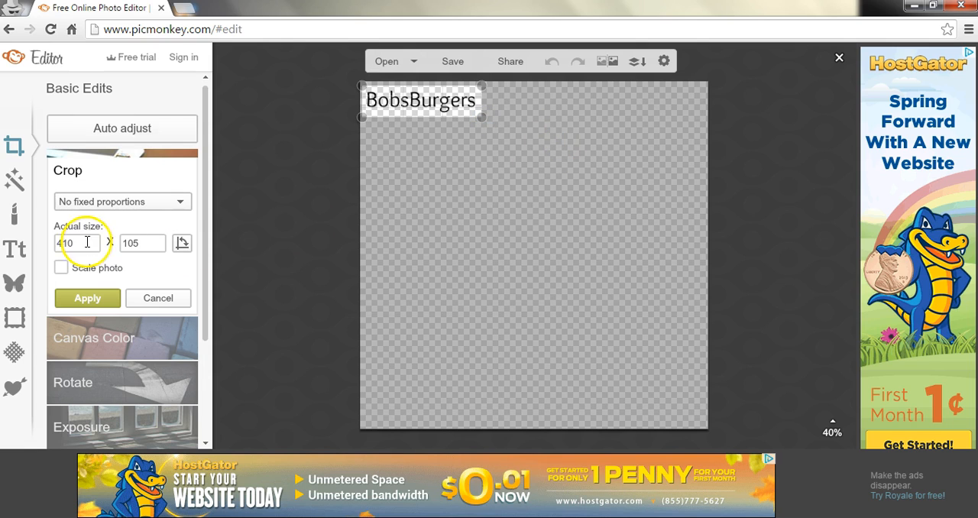
click(102, 137)
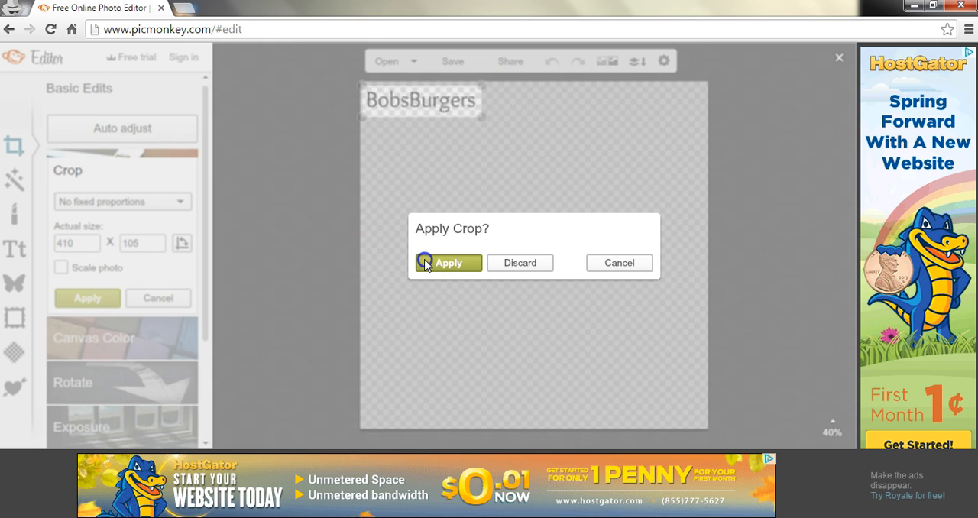
click(448, 262)
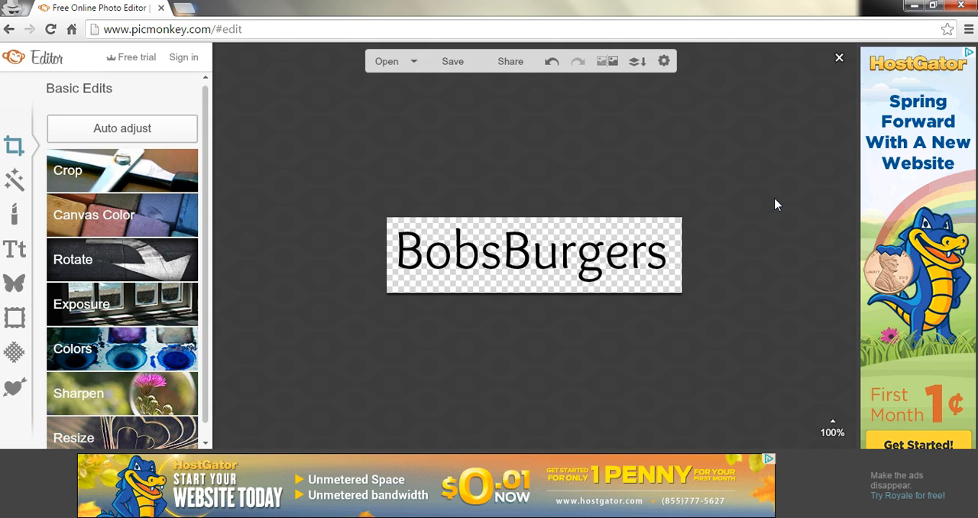
Step: Open the save settings for the cropped image and select its file name for editing
click(451, 67)
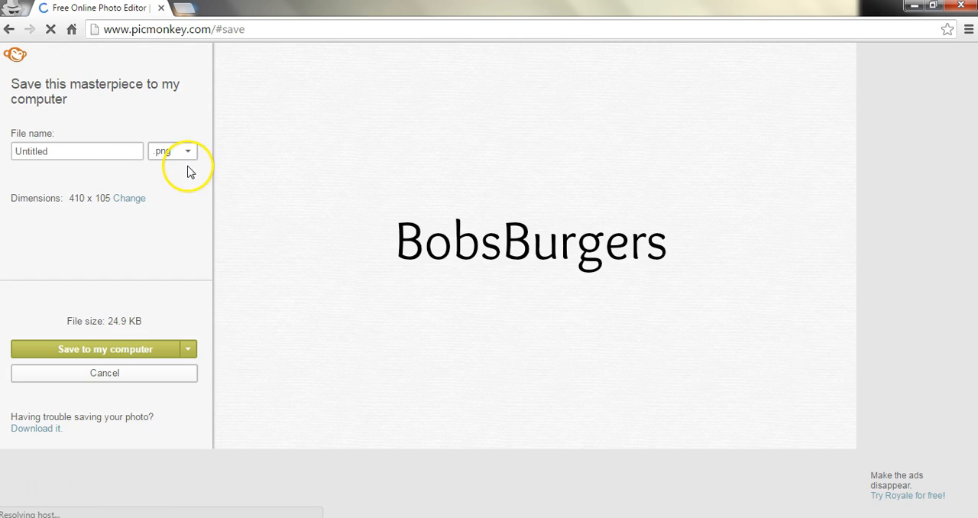
click(68, 152)
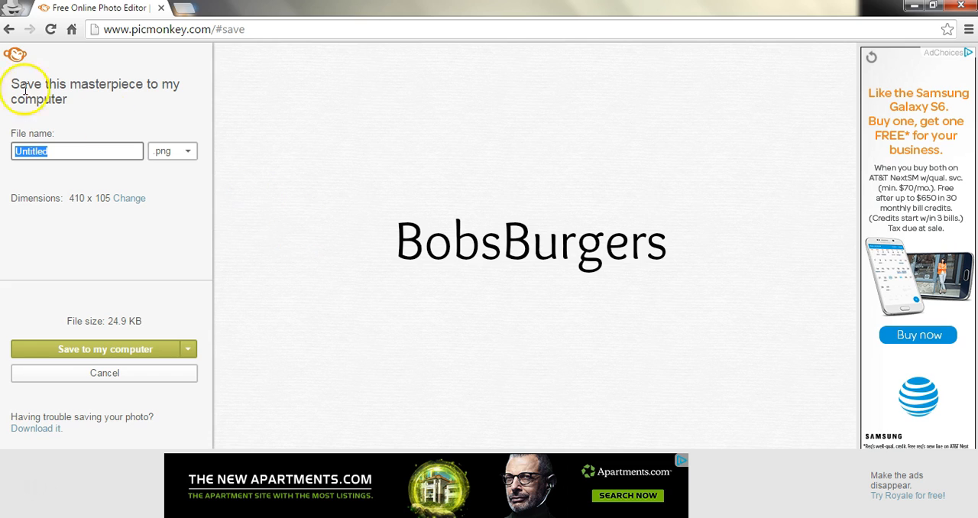
Step: Leave the save page, return to the PicMonkey home page and start another blank design
click(7, 31)
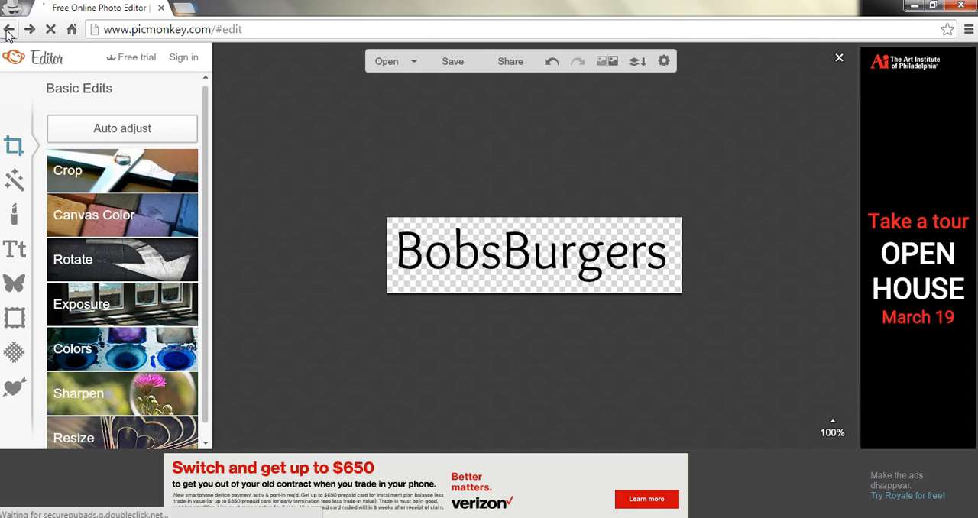
click(7, 31)
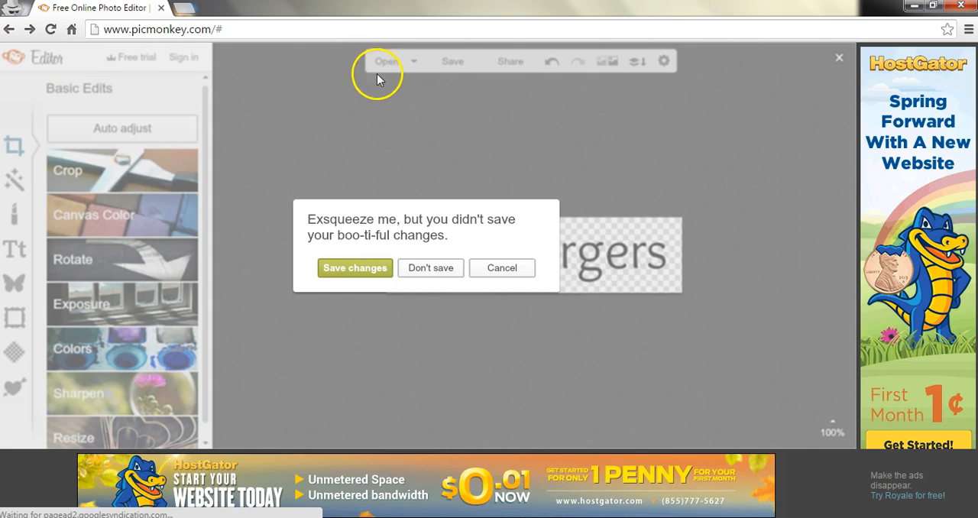
click(434, 266)
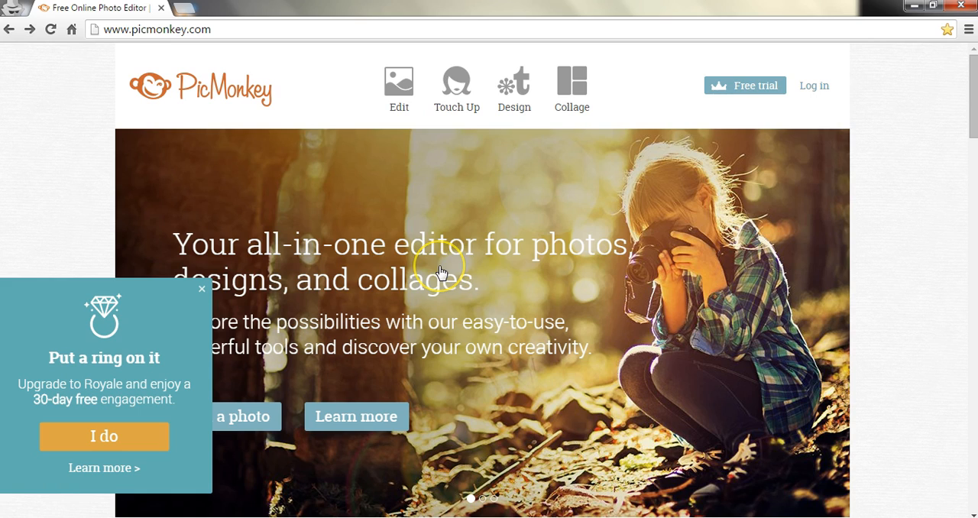
drag(972, 86, 969, 376)
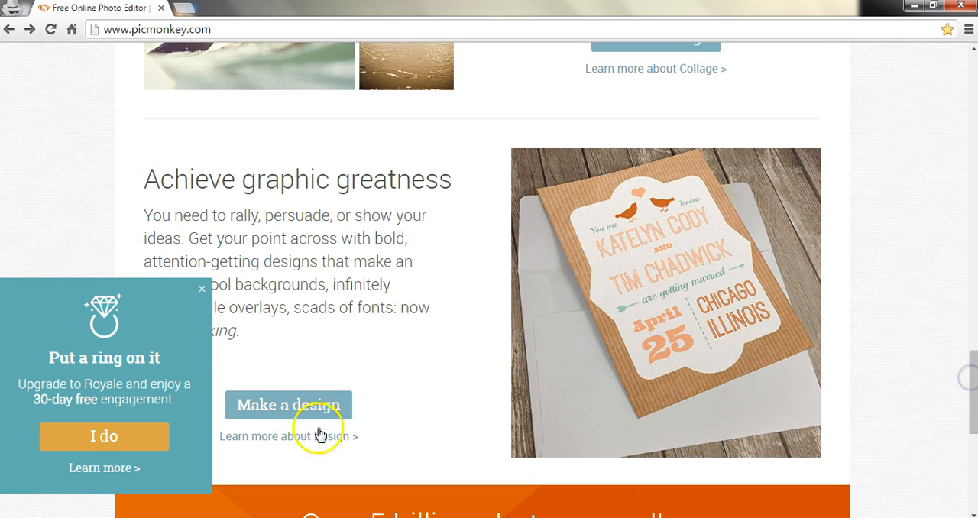
click(290, 408)
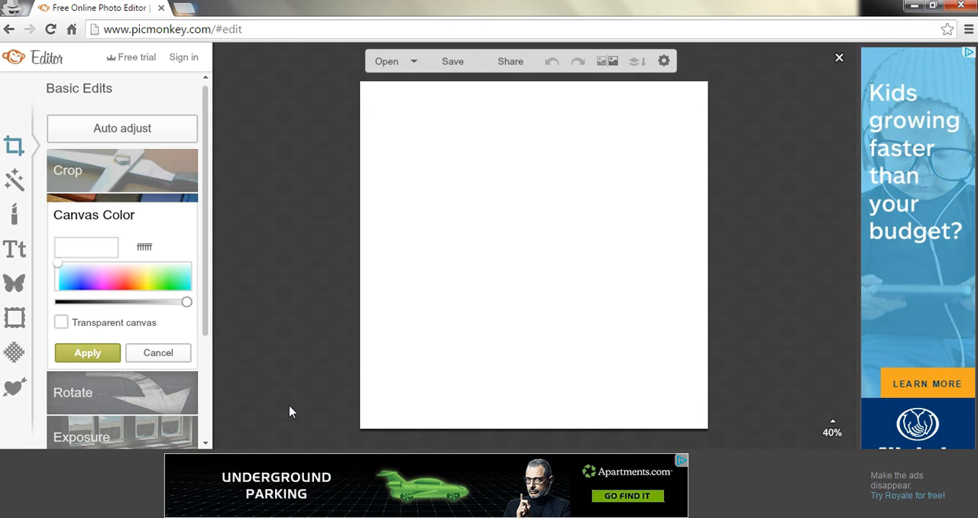
Step: Make the blank design's canvas transparent and apply the change
click(61, 323)
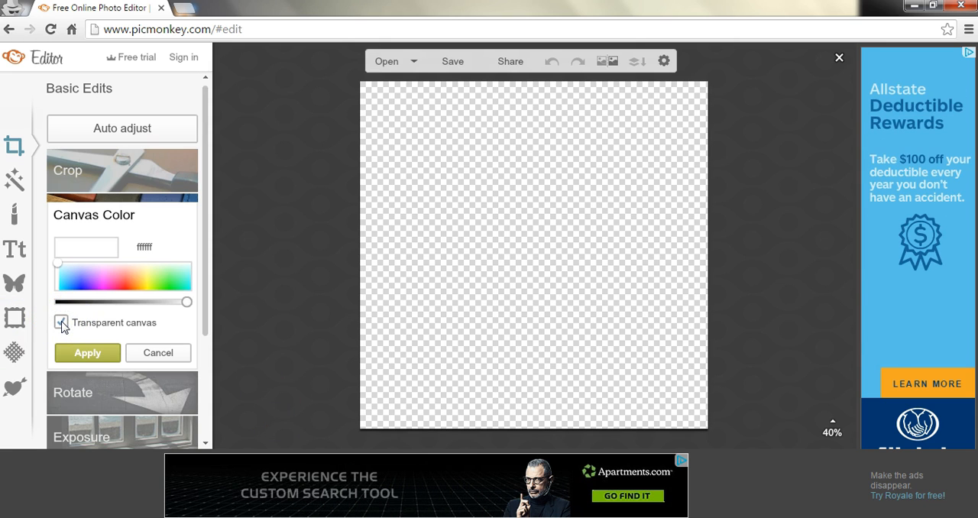
click(97, 353)
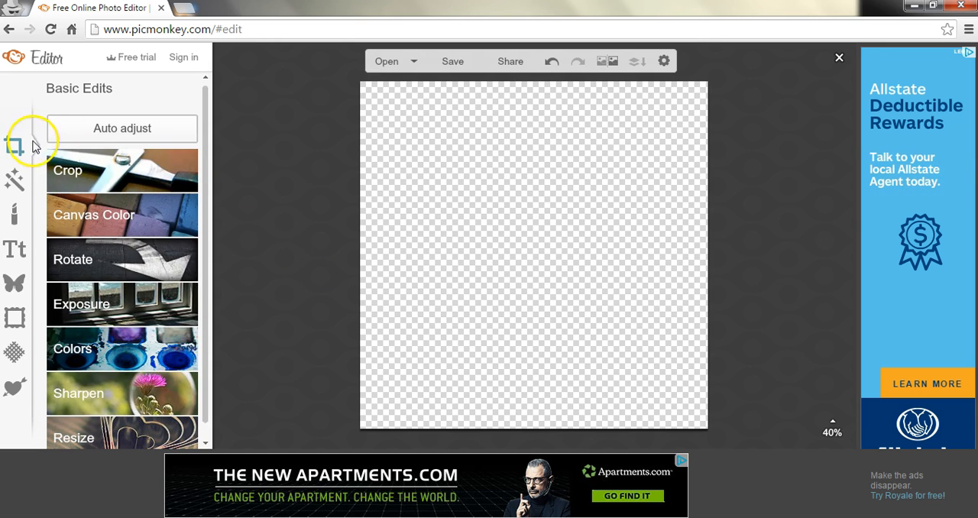
Step: Add a text box in the Ultra font to the transparent canvas and activate it for text entry
click(12, 254)
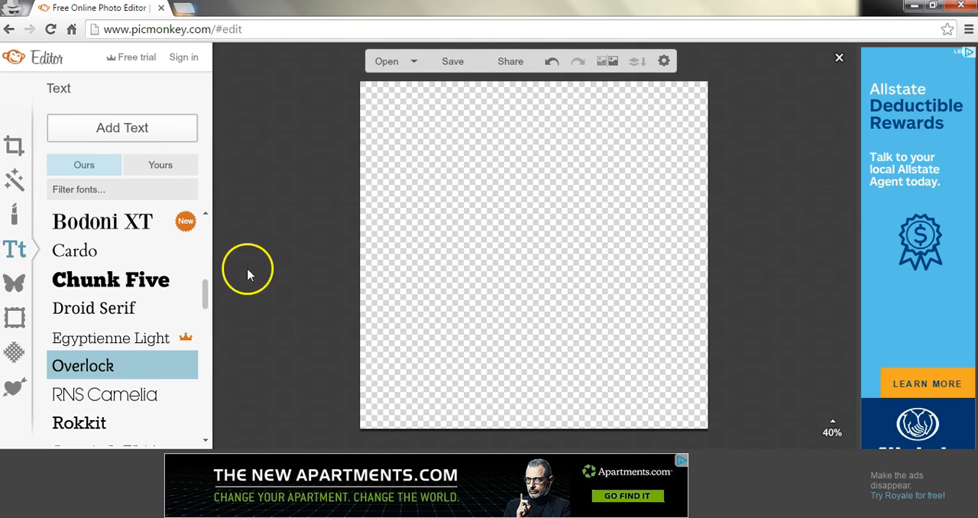
drag(207, 294, 205, 298)
click(133, 303)
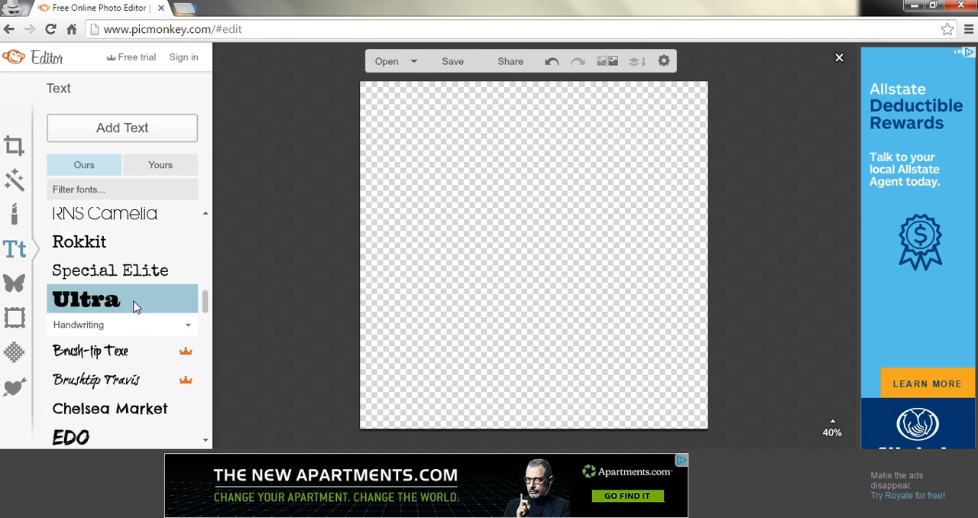
click(125, 136)
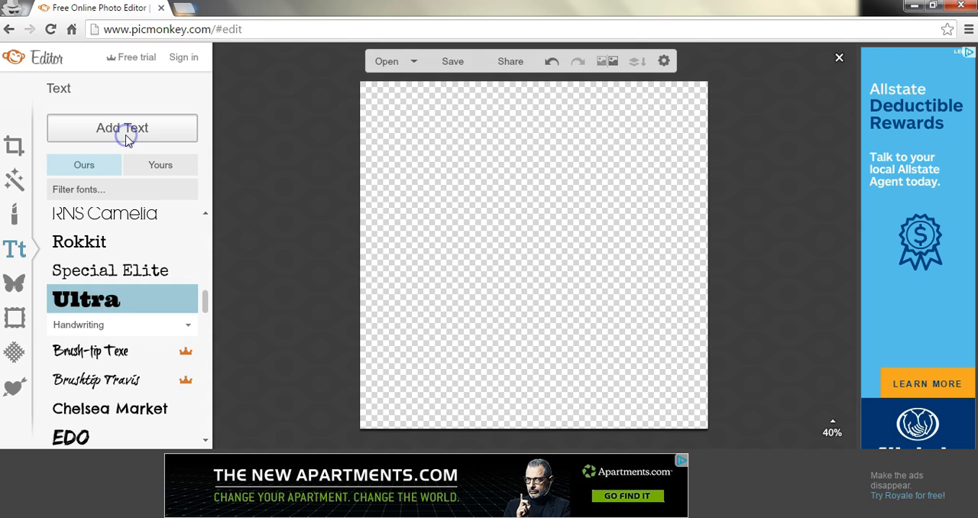
click(116, 309)
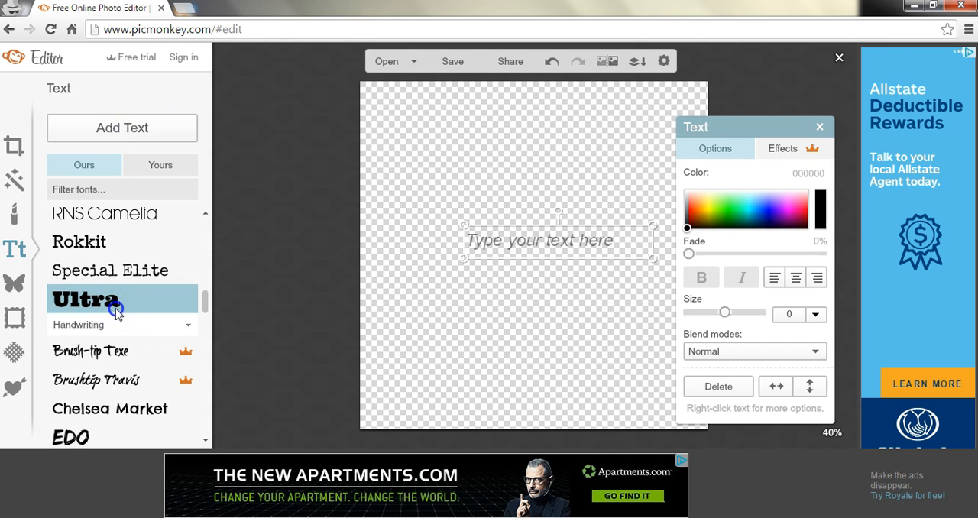
click(552, 236)
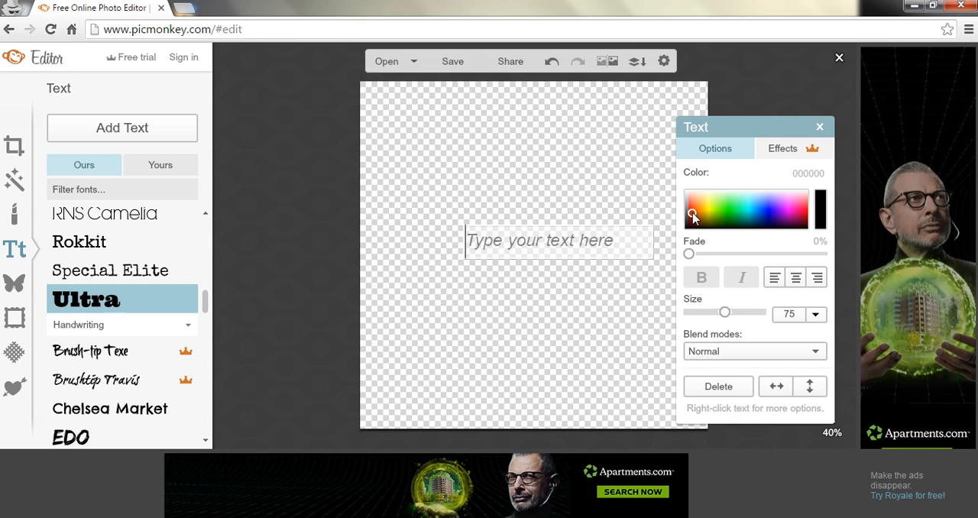
Step: Set the text color to turquoise 00e2b9 and enter "TextLogo" in the text box
click(694, 215)
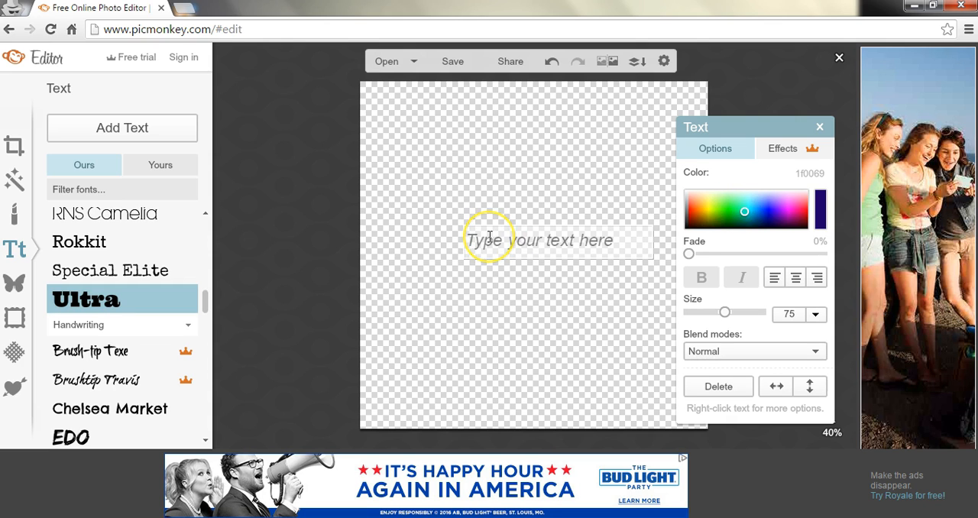
text(Text)
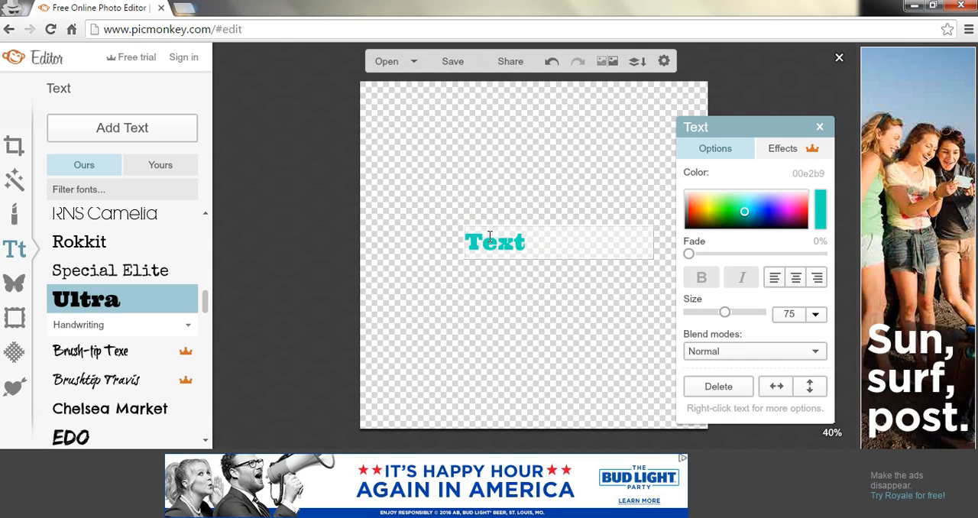
text(Logo)
Step: Recolor only the letter T of TextLogo to near-black 0b0001 and copy that color code
click(527, 240)
drag(537, 239, 528, 242)
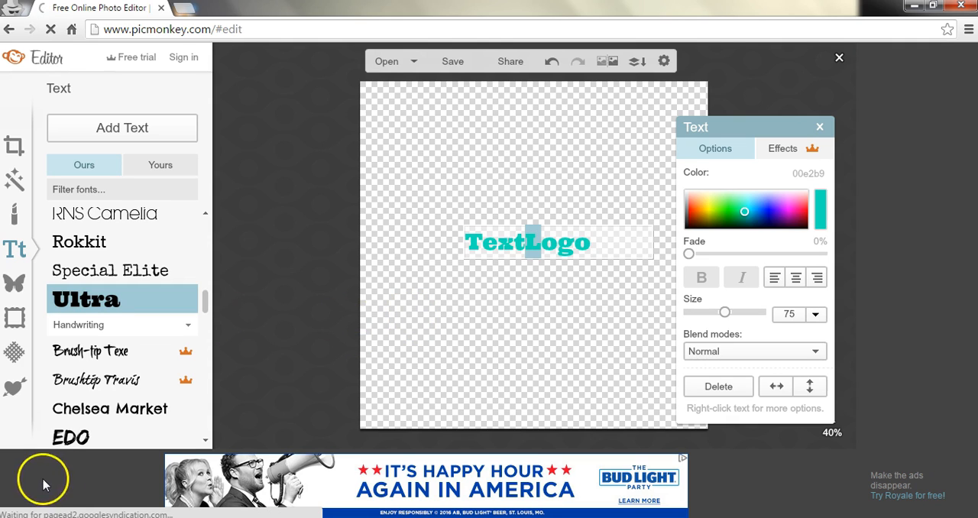
double_click(480, 242)
click(480, 243)
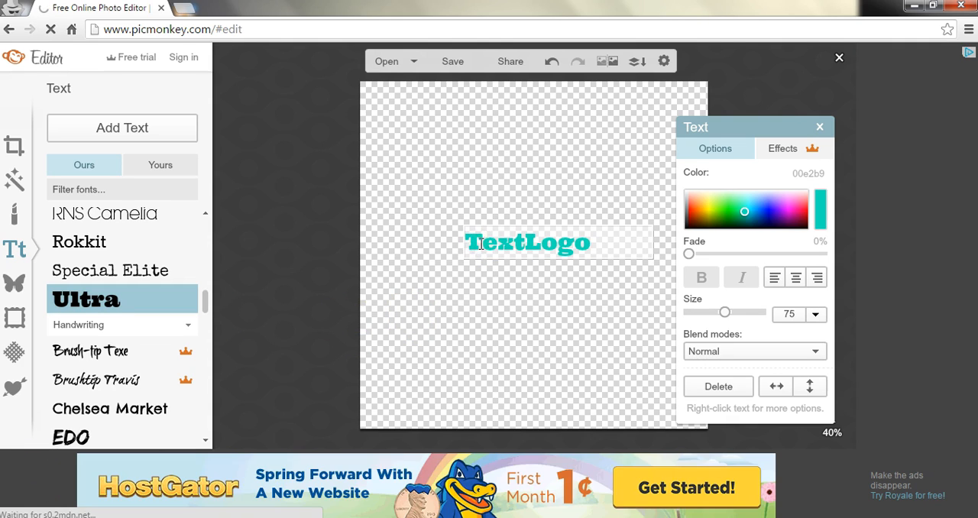
drag(469, 243, 464, 243)
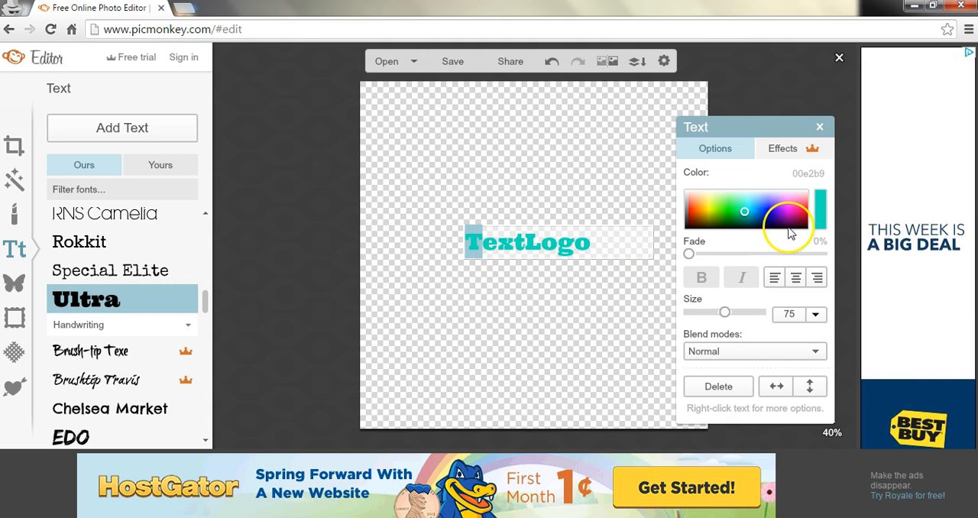
drag(808, 231, 808, 239)
click(823, 176)
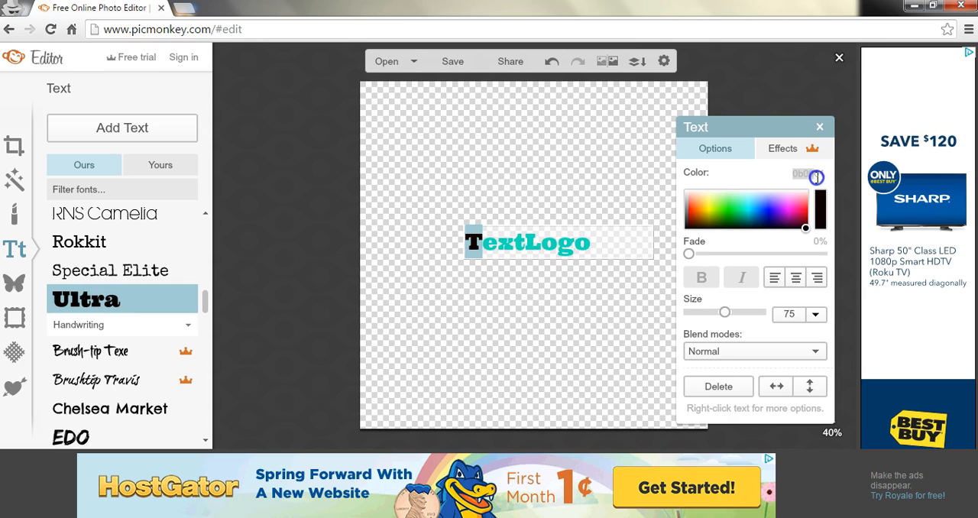
right_click(823, 176)
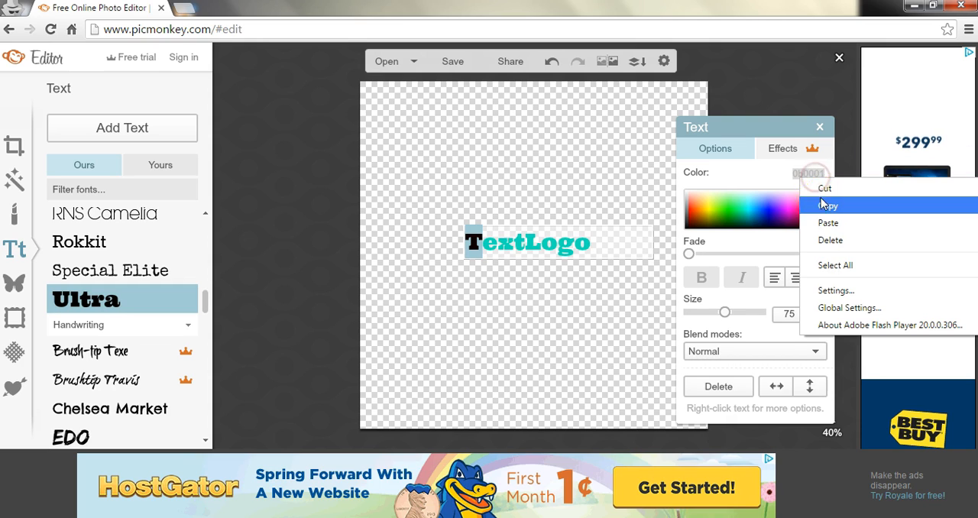
click(824, 207)
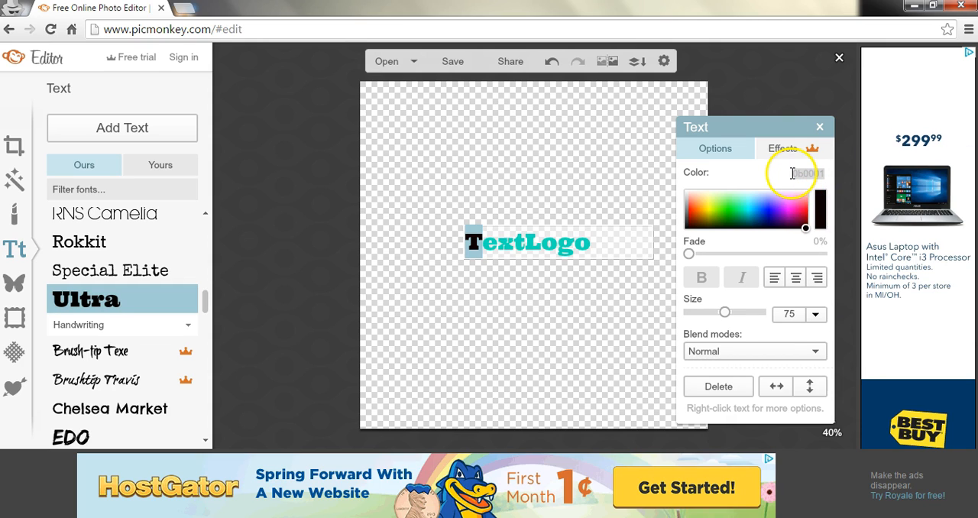
Step: Apply the copied color 0b0001 to the letter L of TextLogo and finish editing the text
click(534, 242)
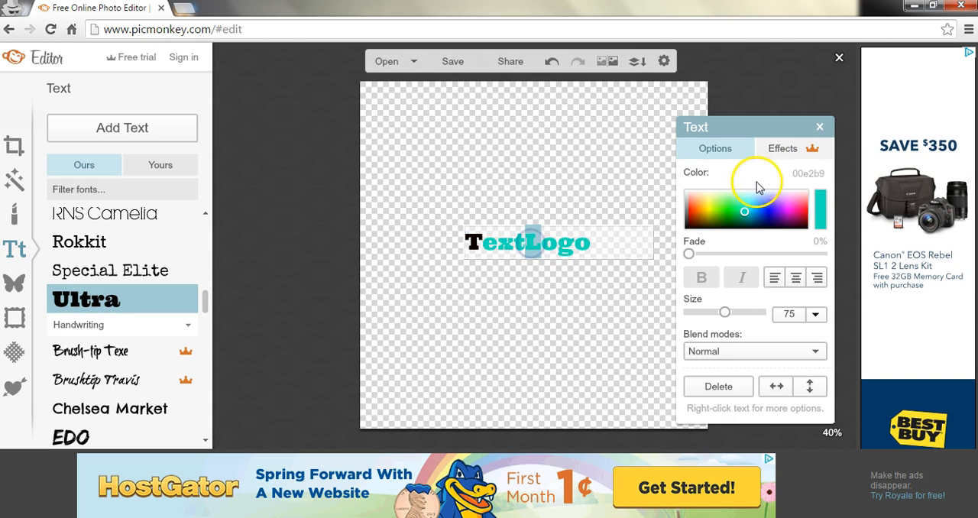
click(821, 170)
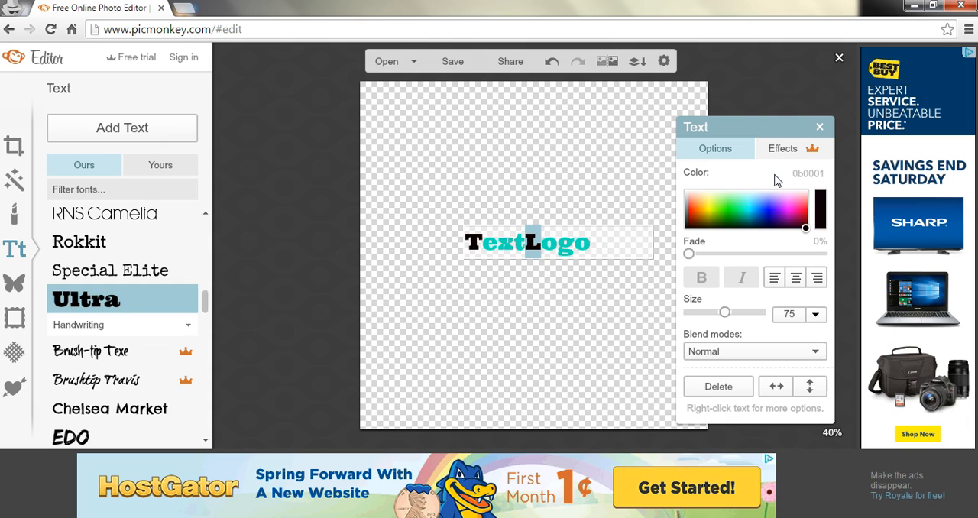
click(613, 307)
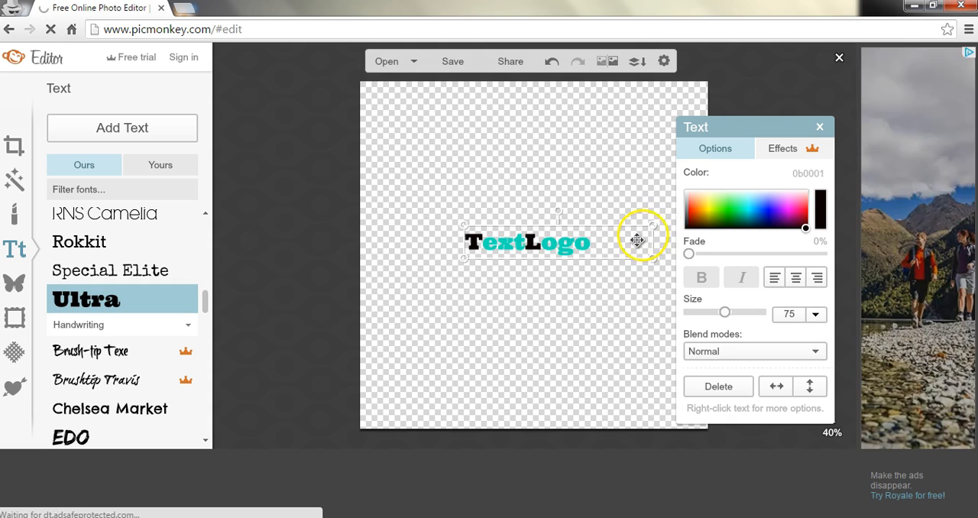
Step: Shrink the TextLogo text to size 65 and center-align it within its text box
drag(651, 223, 631, 221)
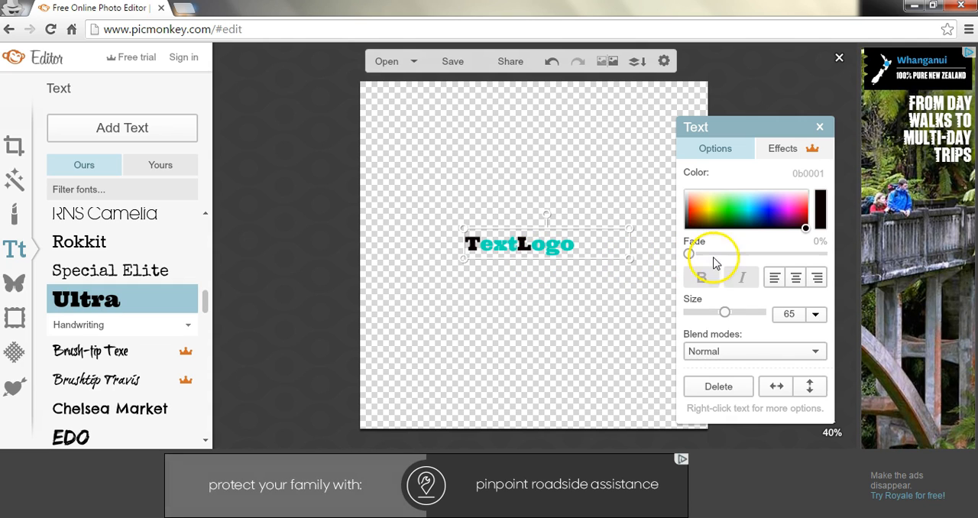
double_click(602, 251)
drag(601, 252, 437, 250)
click(794, 278)
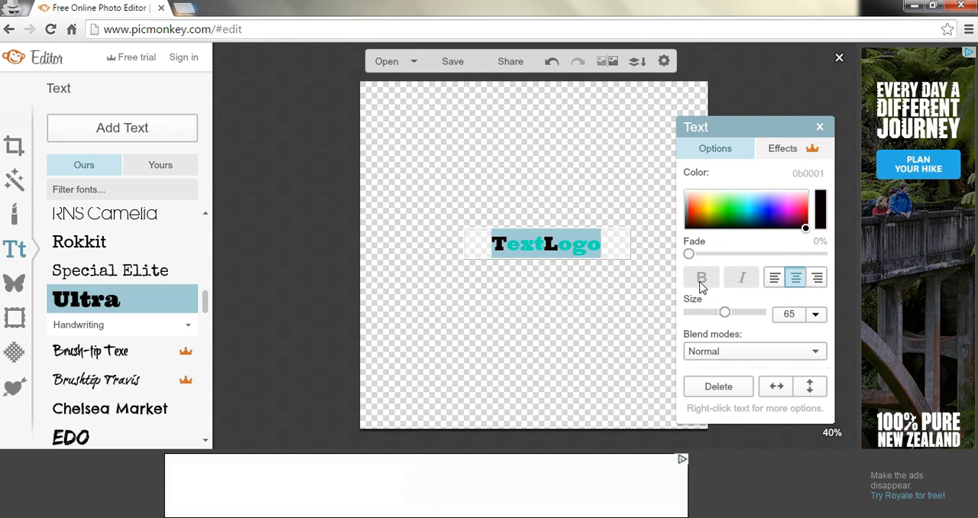
click(737, 281)
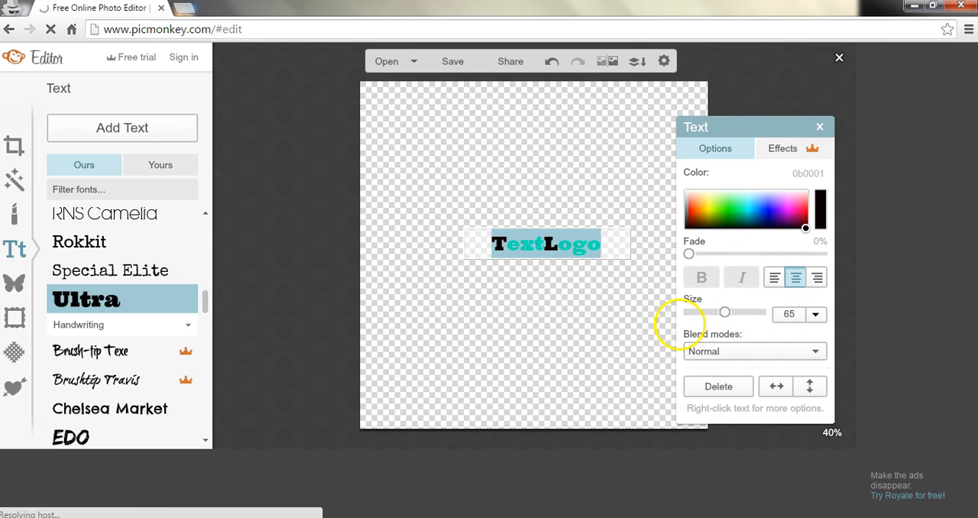
click(624, 360)
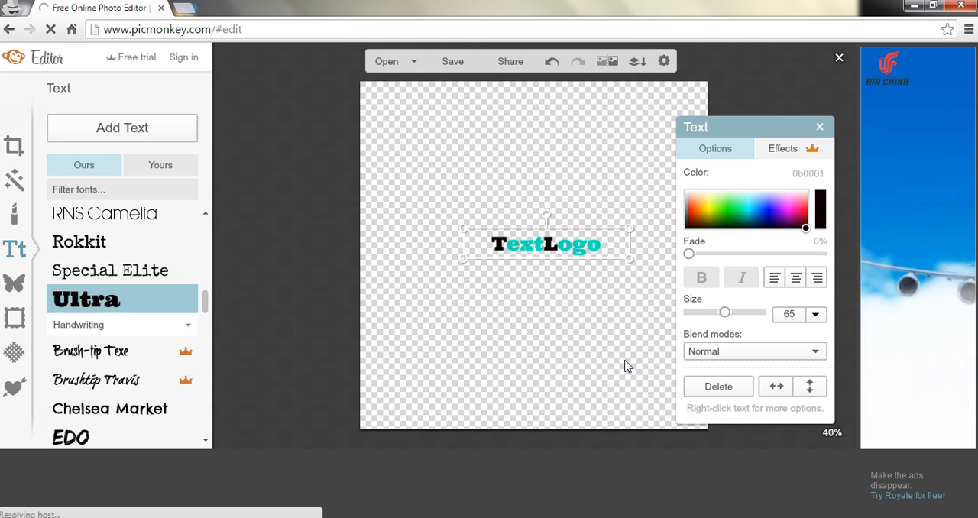
Step: Frame the TextLogo text with a crop area of about 401 × 102 pixels, leaving a small margin
click(13, 146)
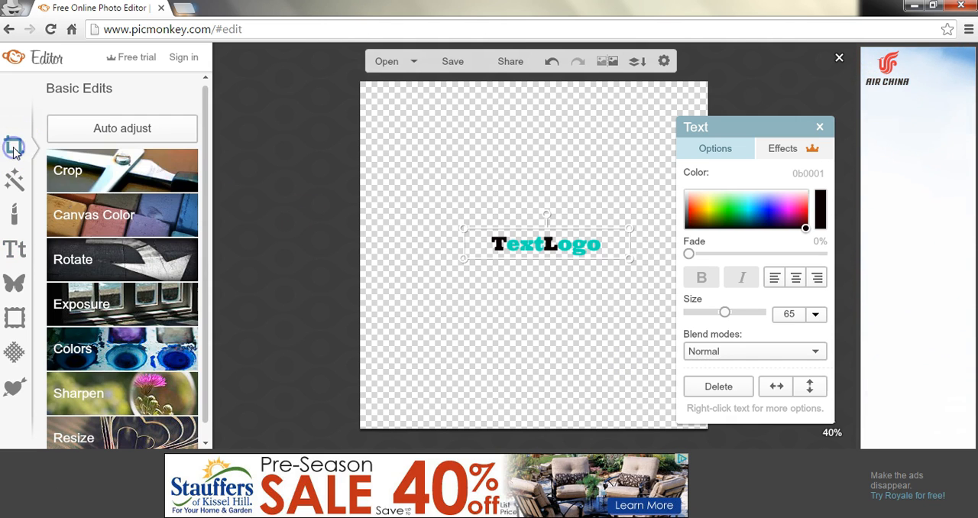
click(117, 168)
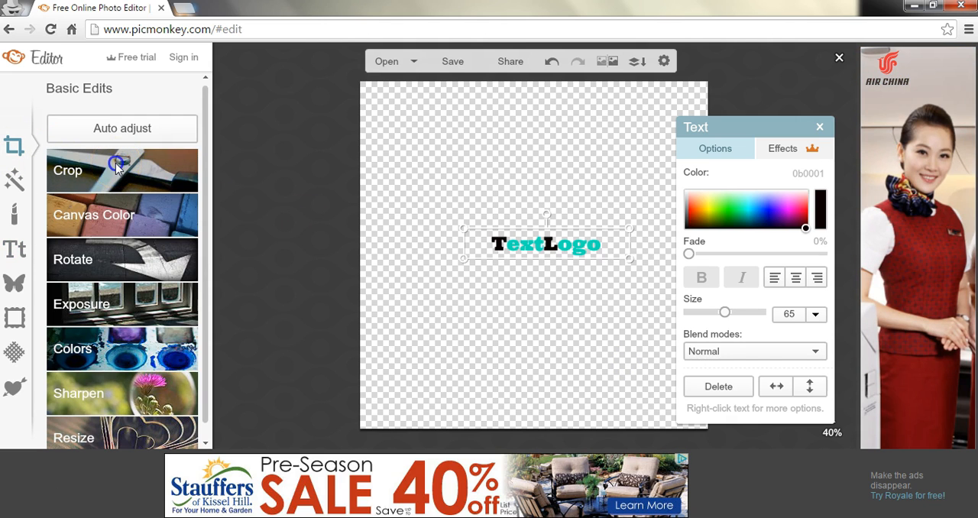
drag(419, 140, 560, 242)
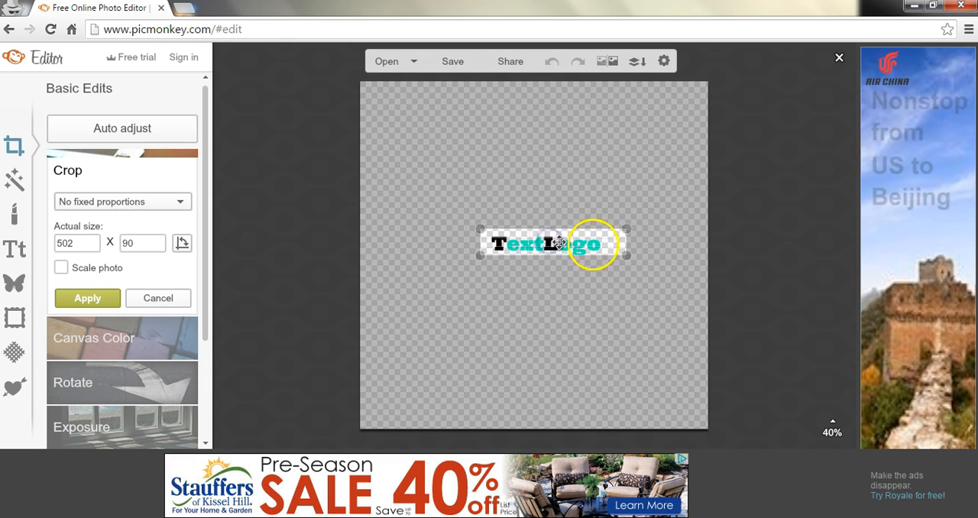
drag(628, 256, 608, 260)
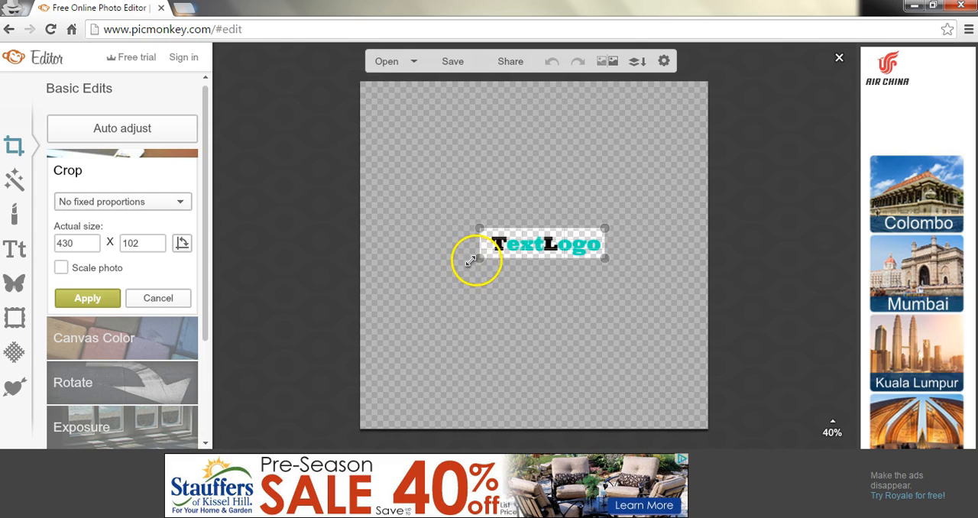
drag(470, 260, 487, 259)
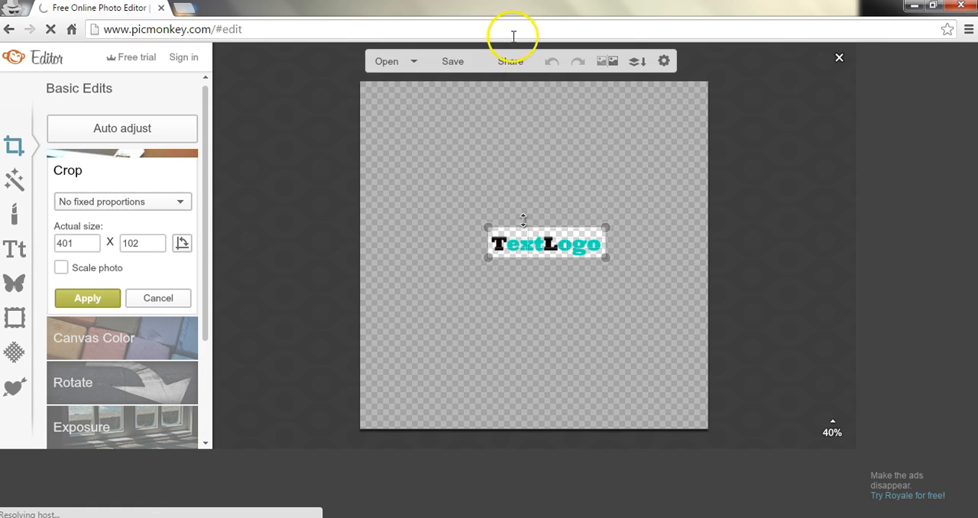
Step: Open the save settings for the cropped TextLogo image and start editing its file name
click(457, 64)
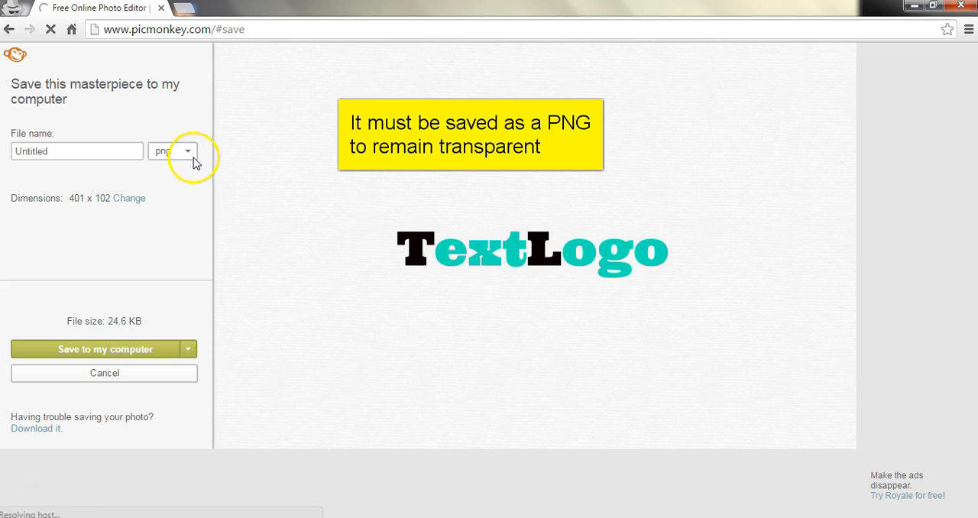
click(42, 151)
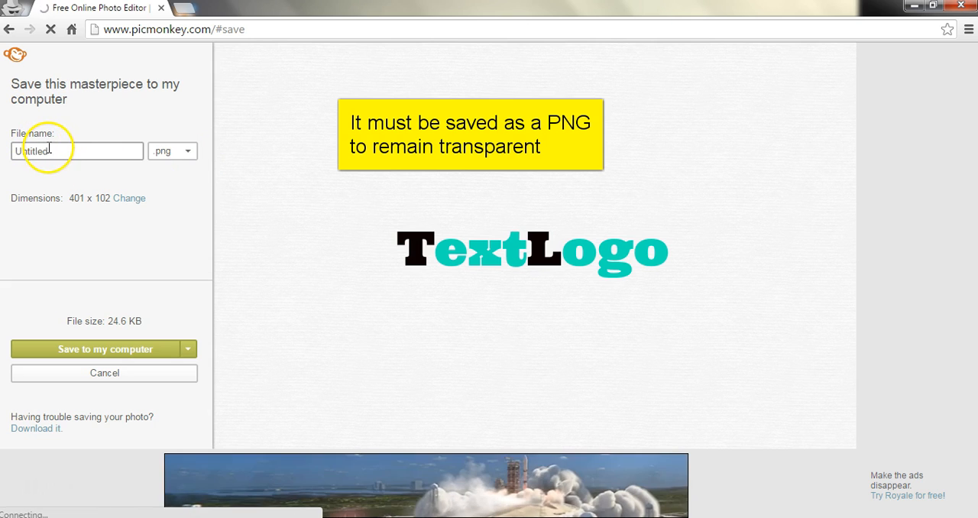